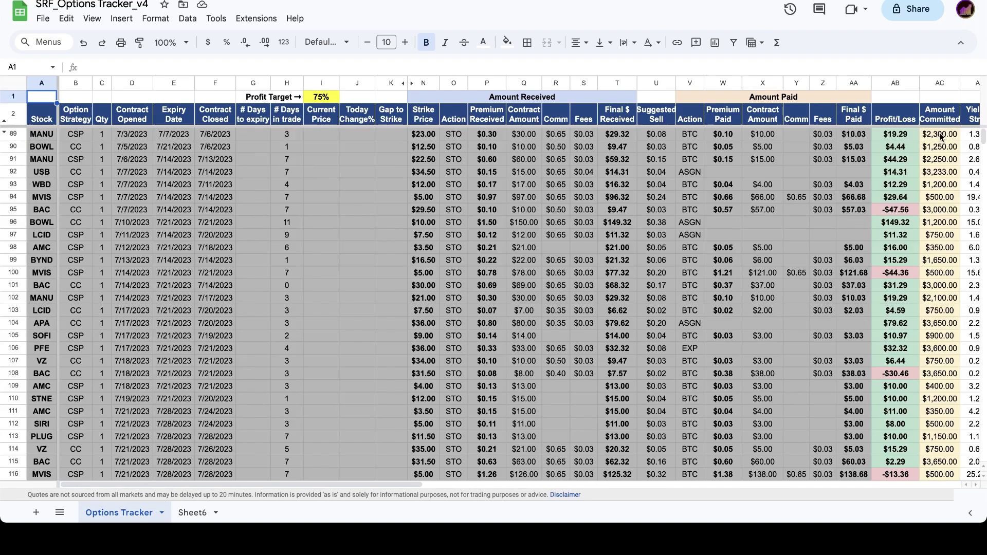
pyautogui.hscroll(2, 940, 135)
pyautogui.click(935, 115)
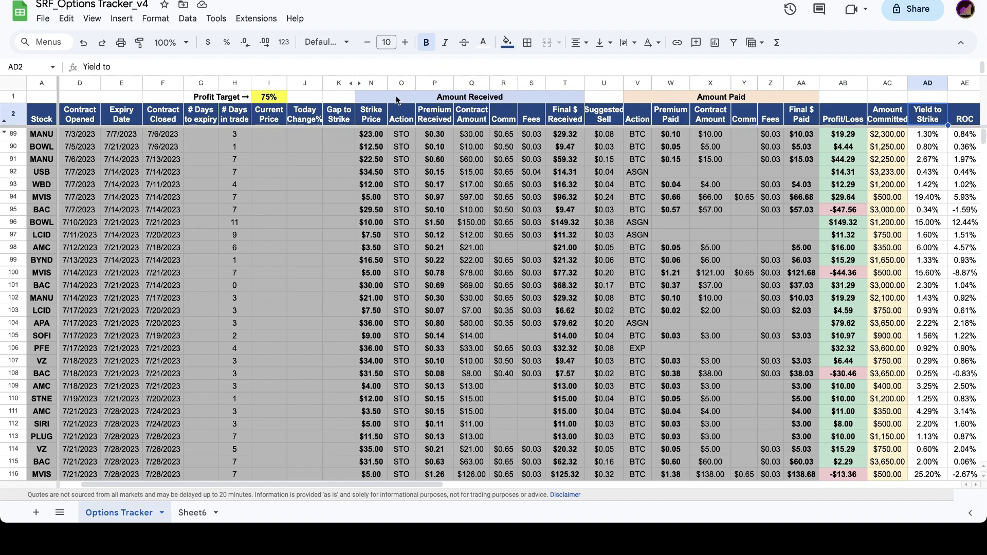
pyautogui.click(965, 120)
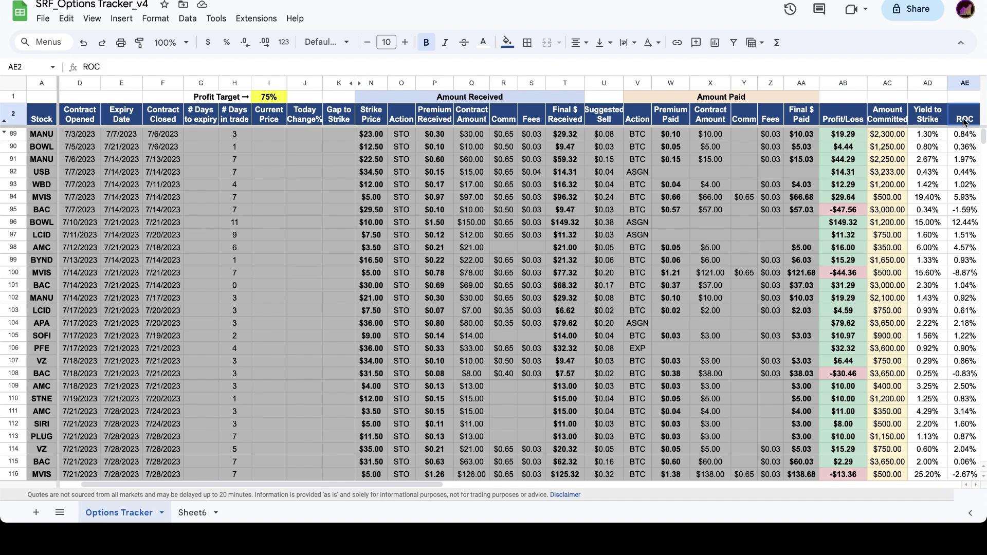
pyautogui.hscroll(1, 965, 120)
pyautogui.scroll(-1, 965, 120)
pyautogui.click(965, 120)
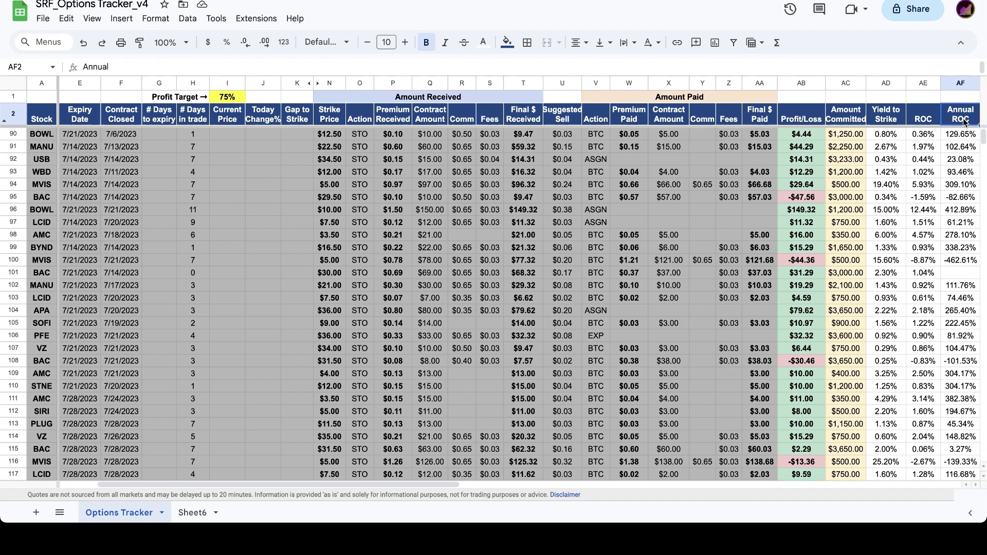
pyautogui.hscroll(-10, 965, 121)
pyautogui.scroll(1, 965, 120)
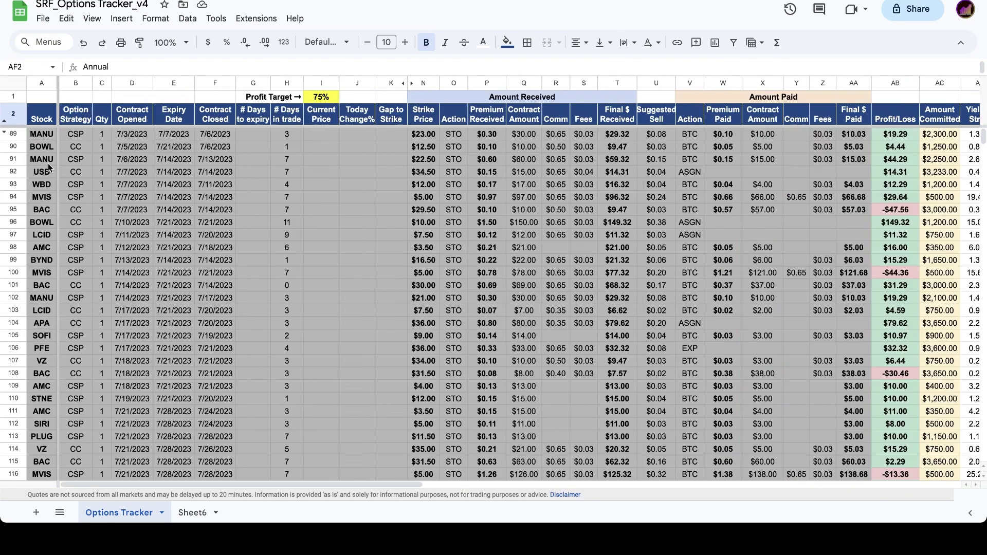
pyautogui.click(42, 122)
pyautogui.click(47, 135)
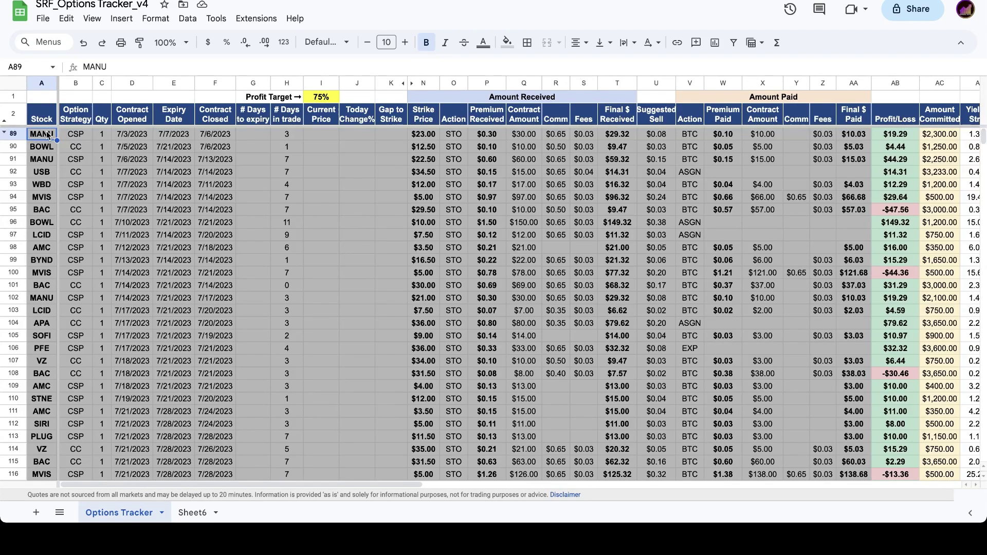
pyautogui.press('Down')
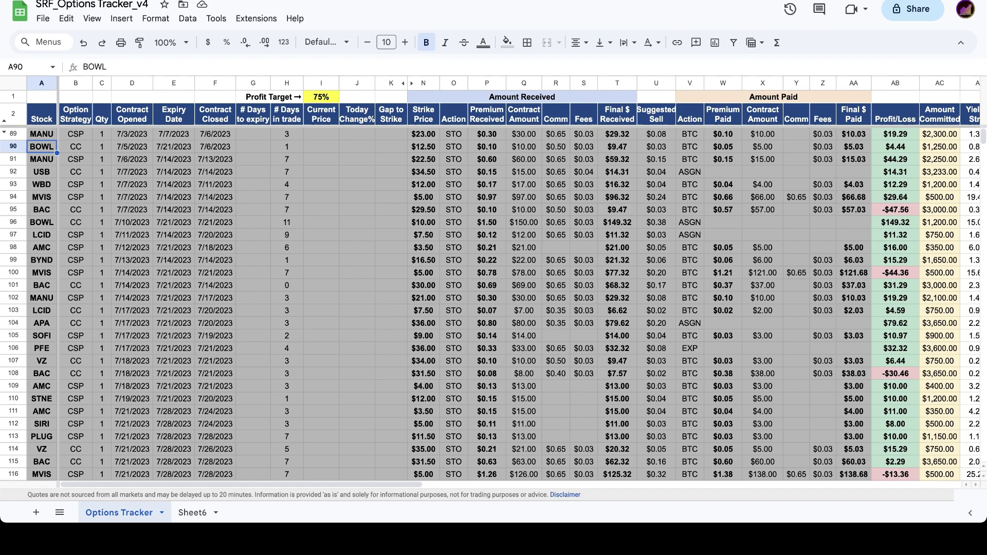
pyautogui.press('Down')
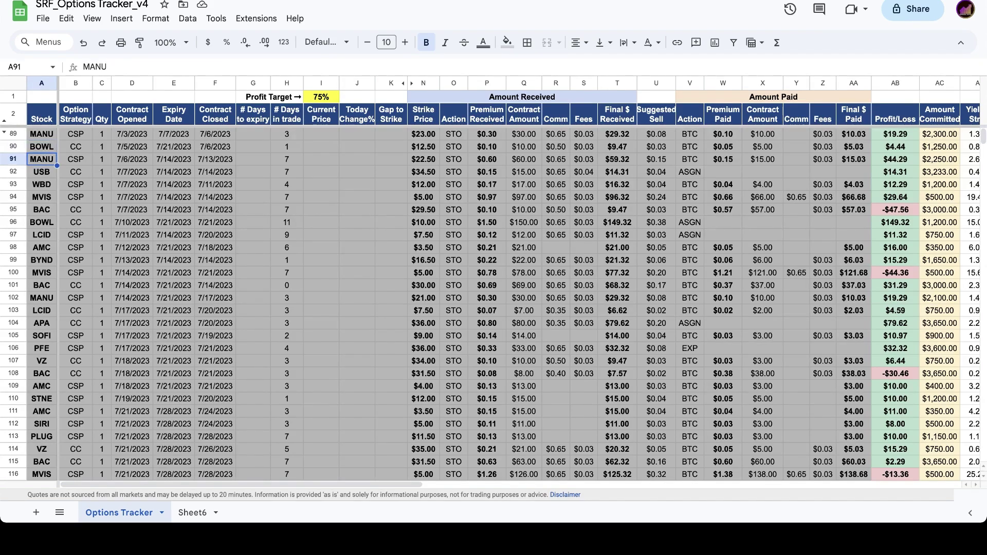
pyautogui.press('Down')
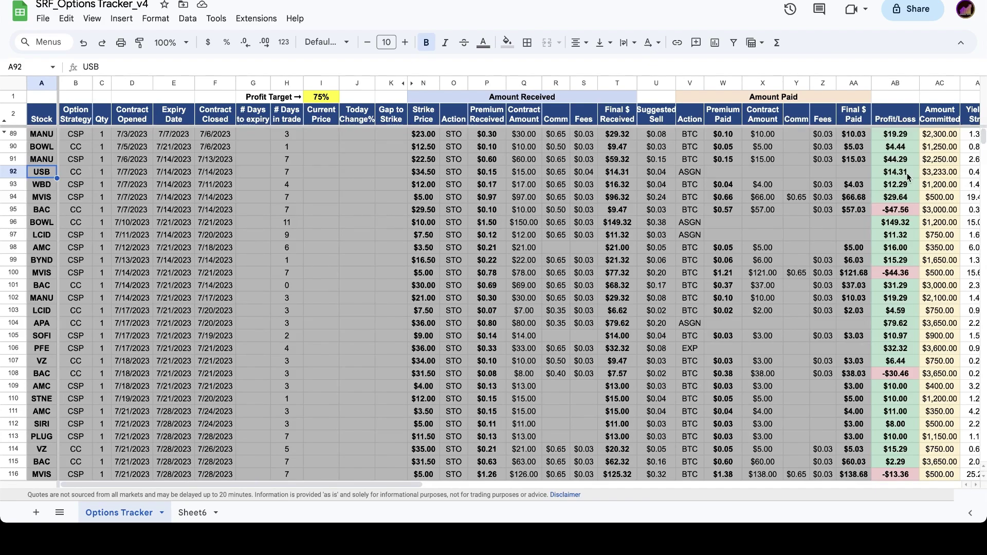
pyautogui.press('super+Tab')
pyautogui.moveTo(126, 415); pyautogui.dragTo(92, 407)
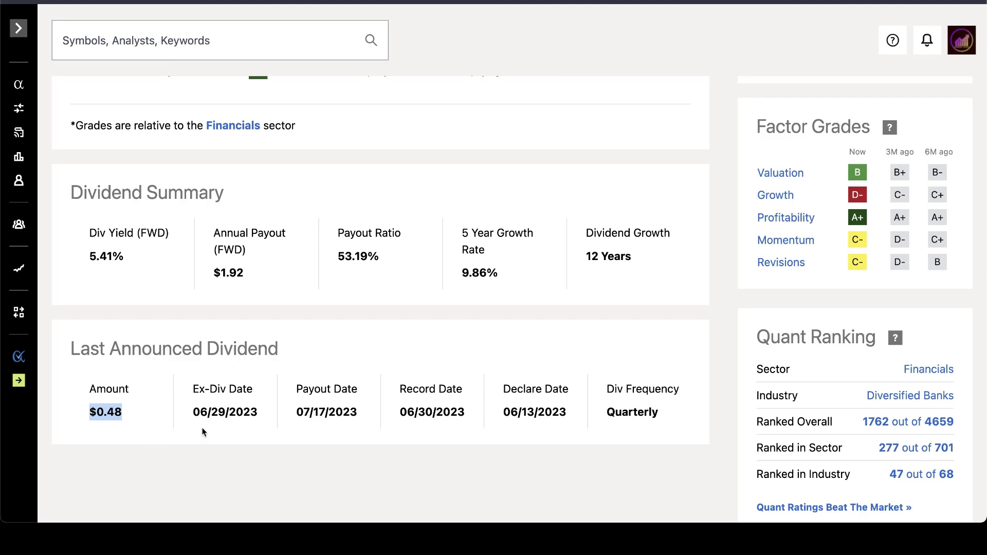
pyautogui.moveTo(227, 413); pyautogui.dragTo(193, 413)
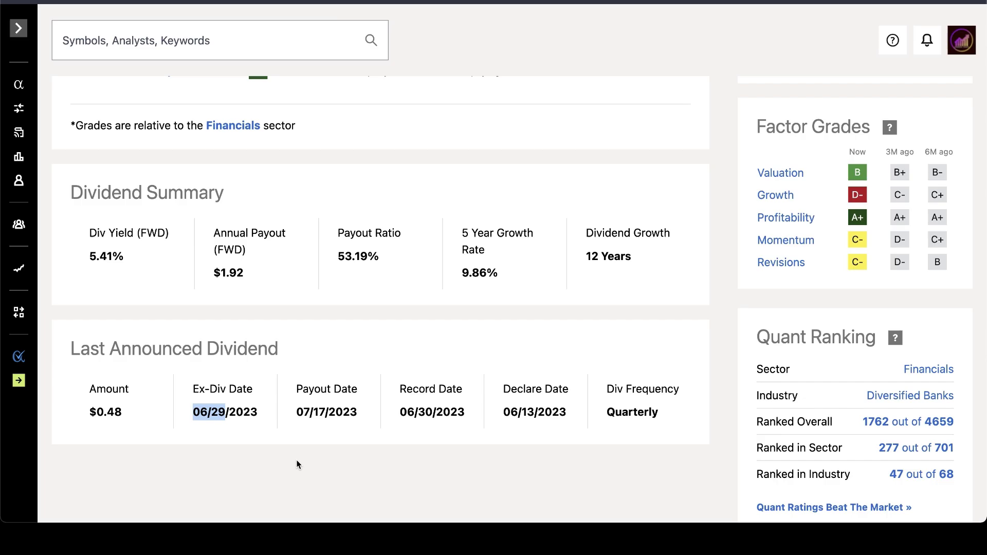
pyautogui.press('super+Tab')
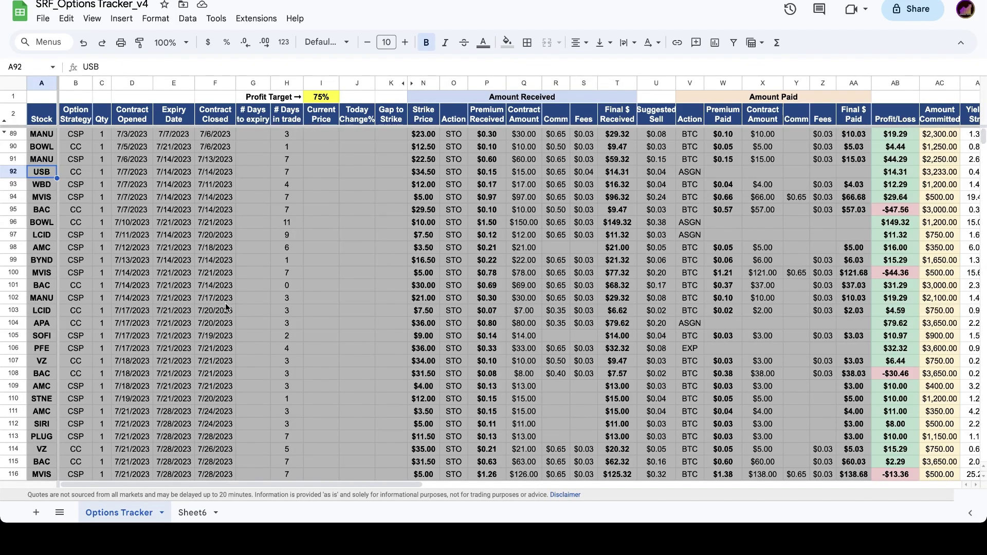
# Step: Step down through the WBD, MVIS, BAC and BOWL trades, checking MVIS's $29.64 profit and AB89's formula
pyautogui.press('Down')
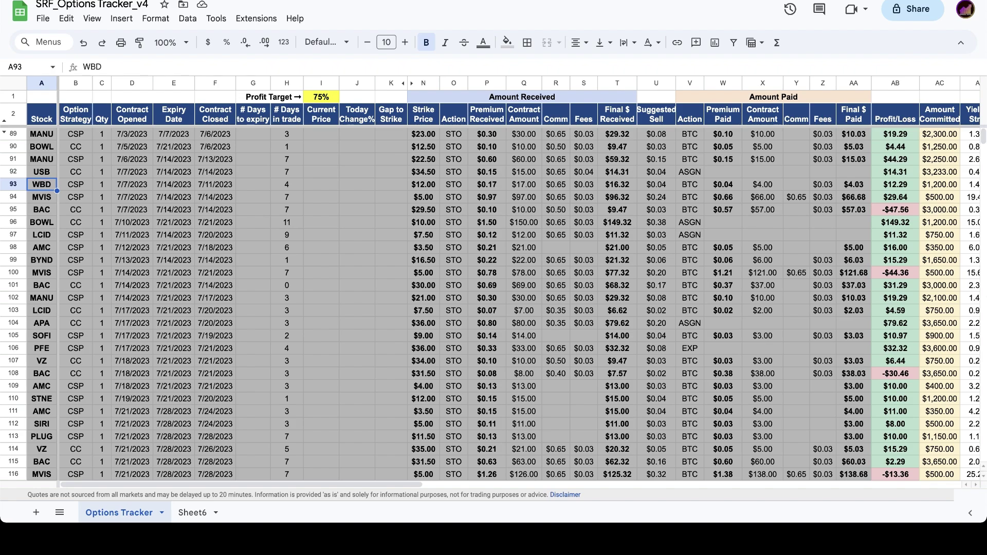
pyautogui.press('Down')
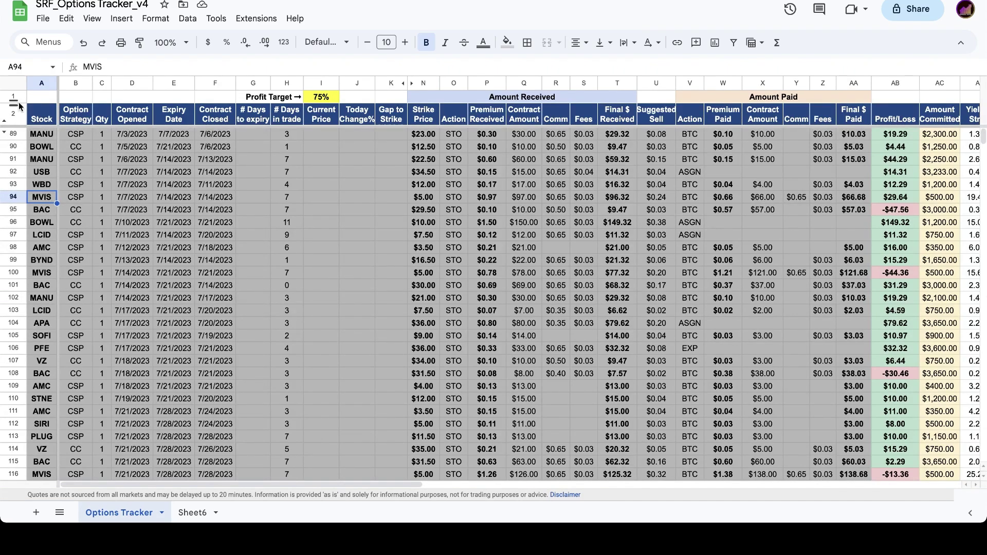
pyautogui.press('Down')
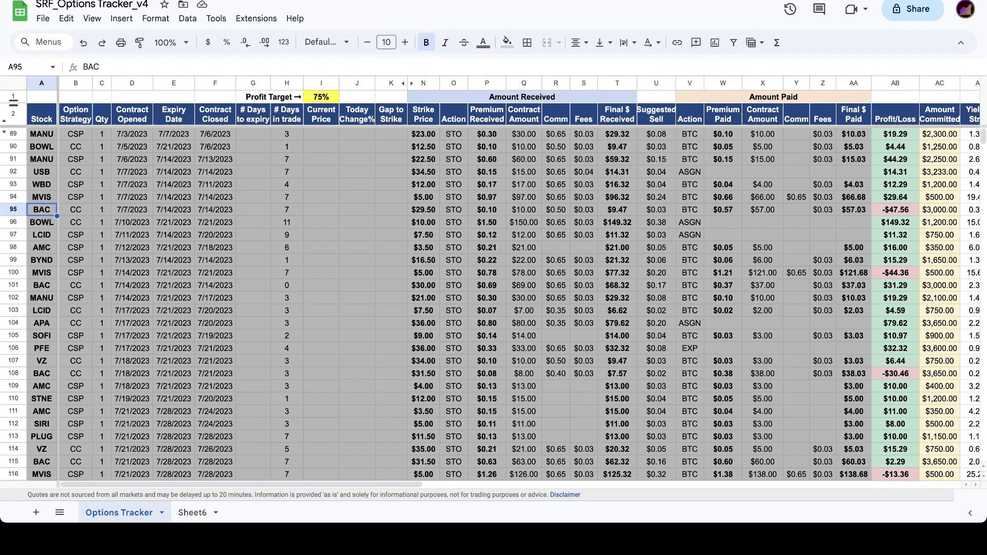
pyautogui.press('Down')
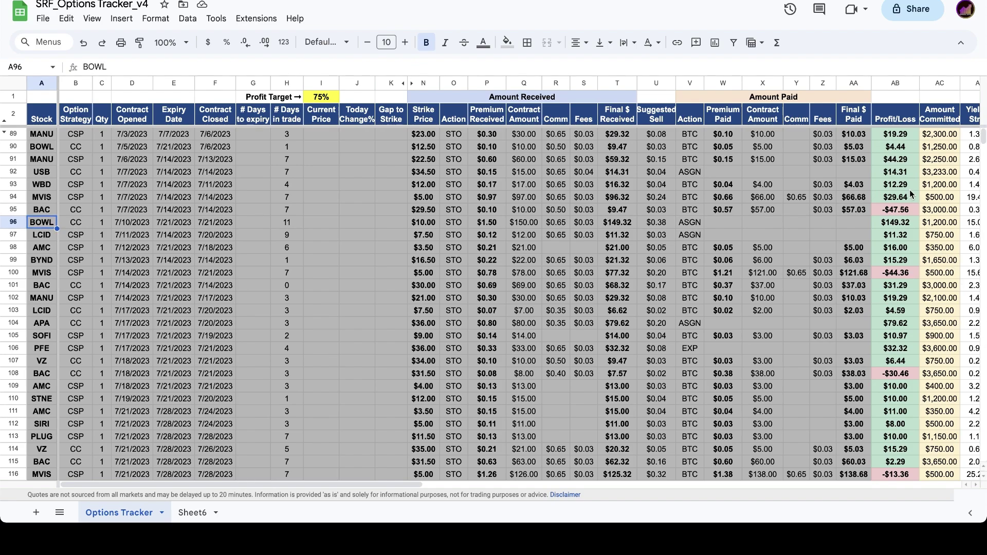
pyautogui.click(907, 198)
pyautogui.click(908, 135)
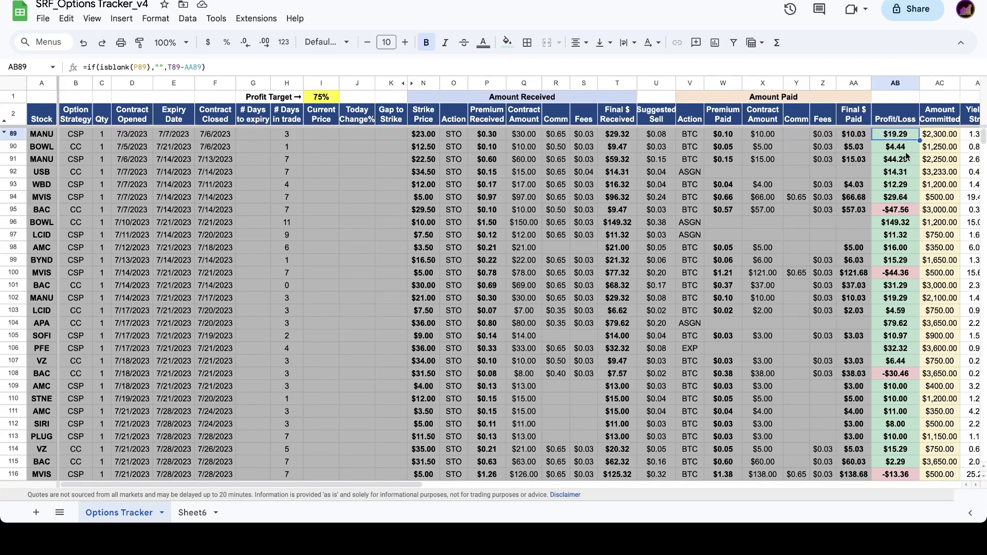
# Step: Review BAC, the 7/14/2023 open date, BOWL's $149.32 profit formula, both LCID trades and APA
pyautogui.click(50, 209)
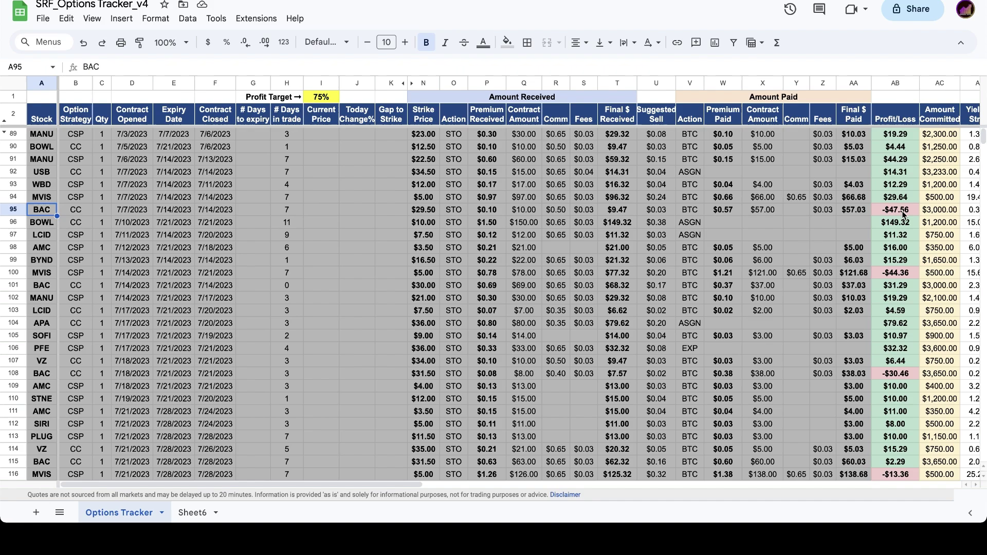
pyautogui.click(129, 290)
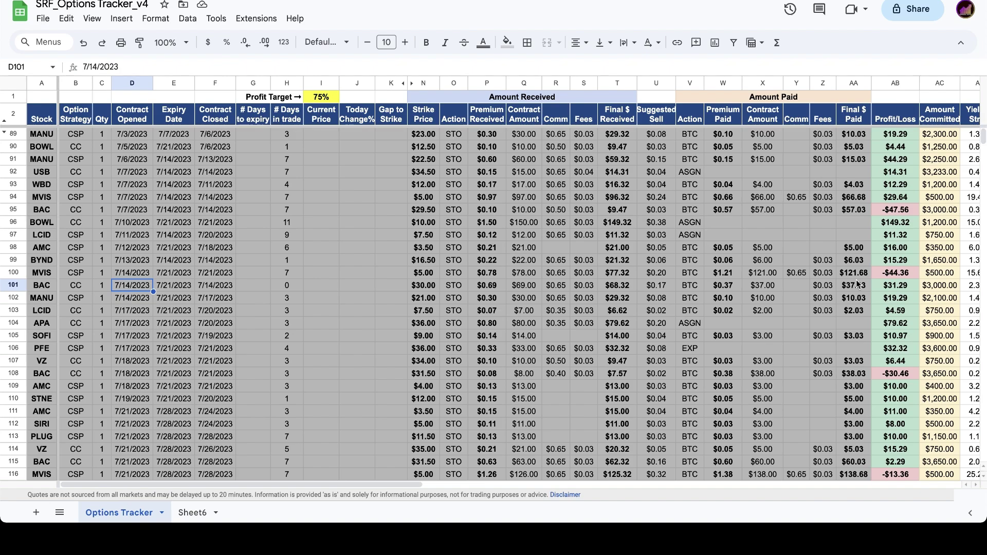
pyautogui.click(43, 224)
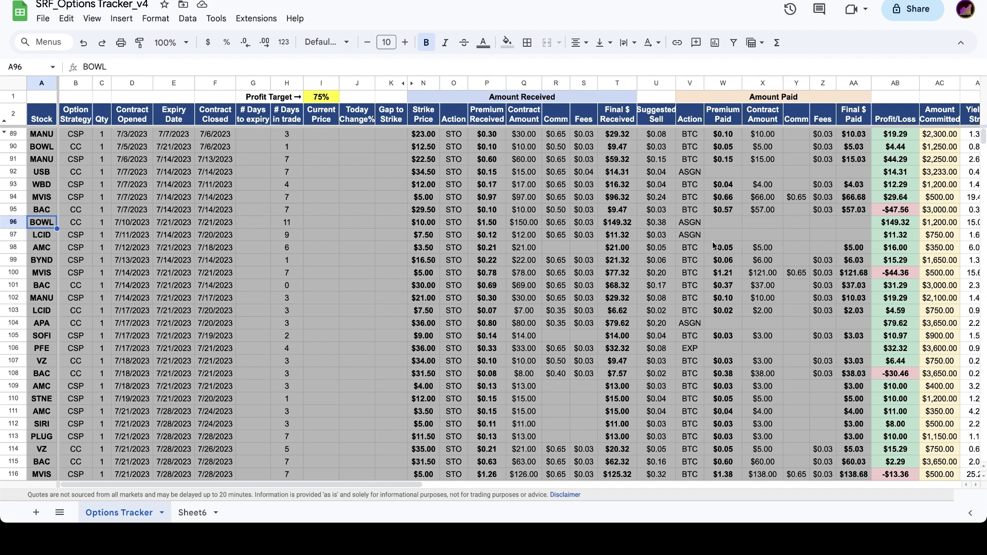
pyautogui.click(895, 223)
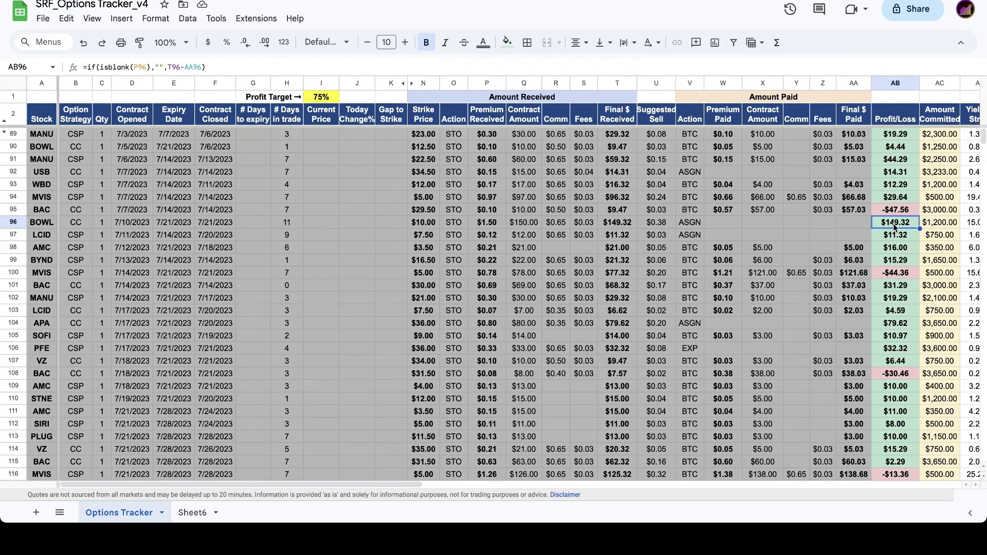
pyautogui.click(45, 236)
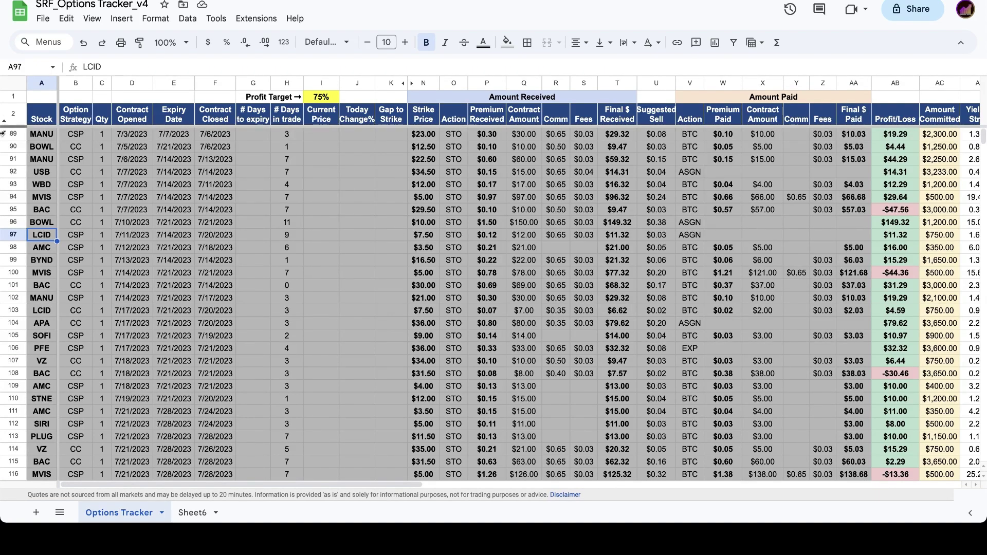
pyautogui.click(40, 317)
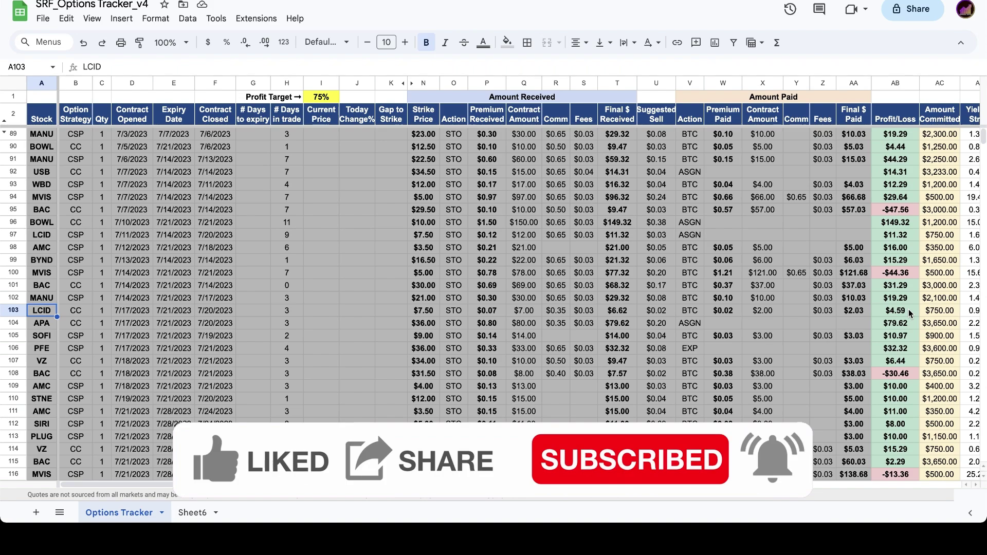
pyautogui.click(44, 326)
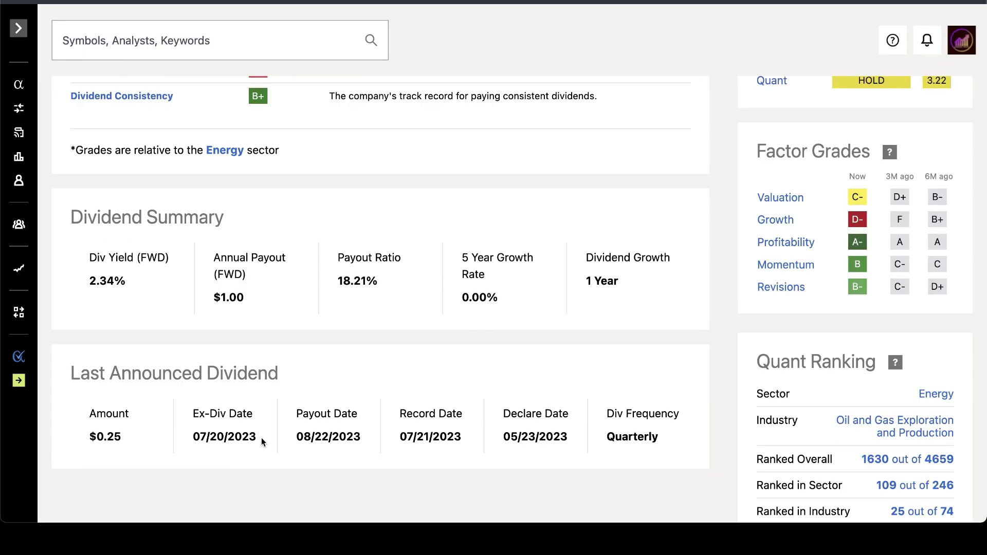
# Step: Select APA's 07/20/2023 ex-dividend date and $0.25 amount, then check its $79.62 profit in the tracker
pyautogui.moveTo(261, 437); pyautogui.dragTo(195, 432)
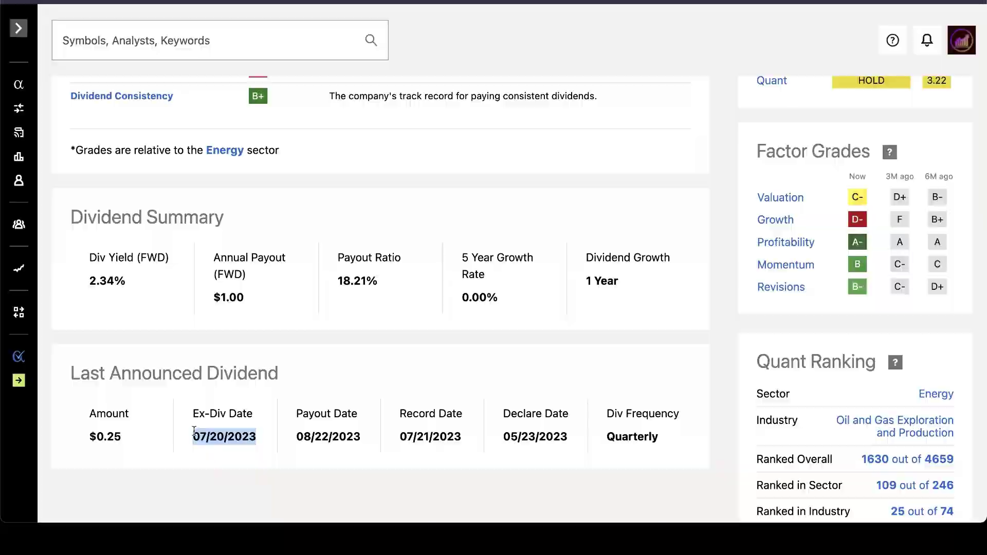
pyautogui.press('super+Tab')
pyautogui.press('super+Tab')
pyautogui.moveTo(124, 444); pyautogui.dragTo(91, 437)
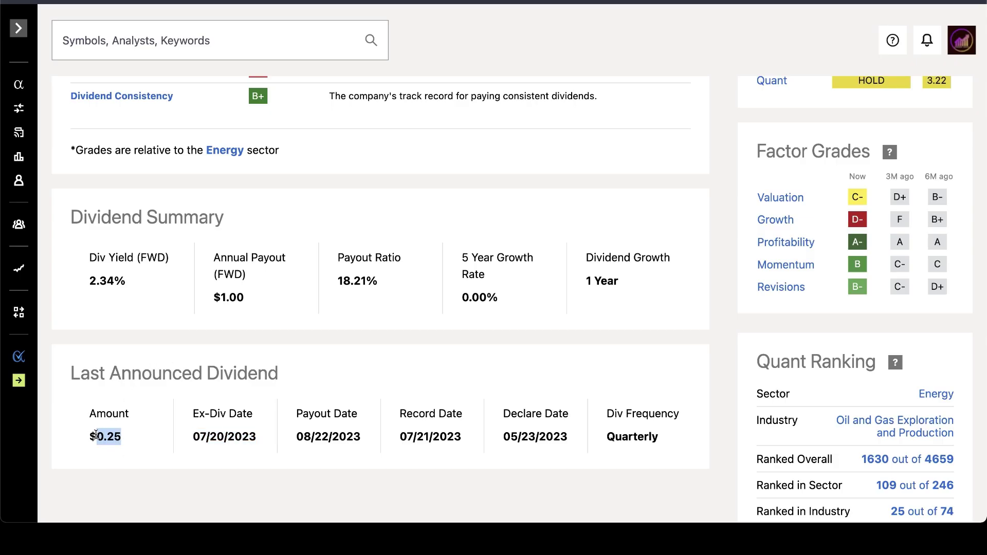
pyautogui.press('super+Tab')
pyautogui.click(913, 326)
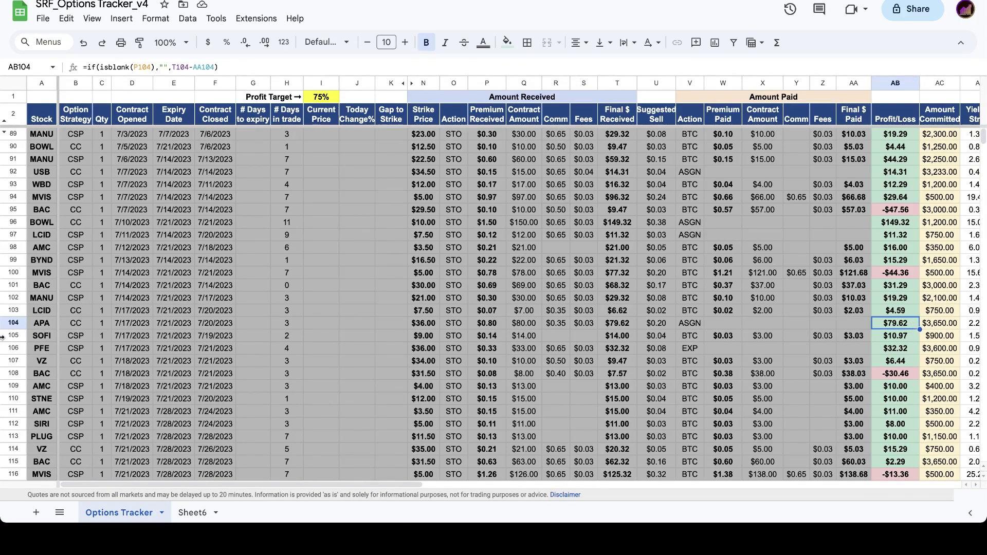
pyautogui.click(48, 353)
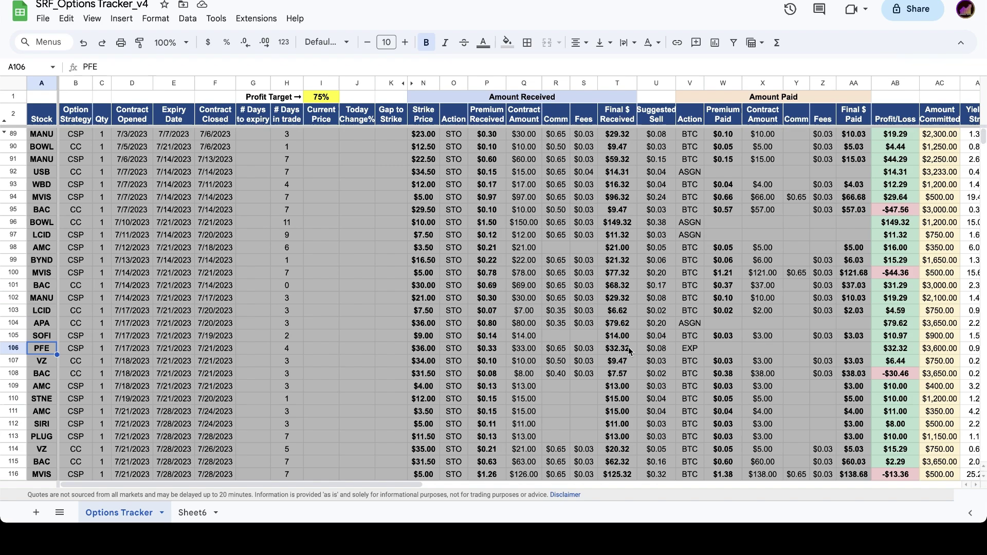
pyautogui.click(909, 352)
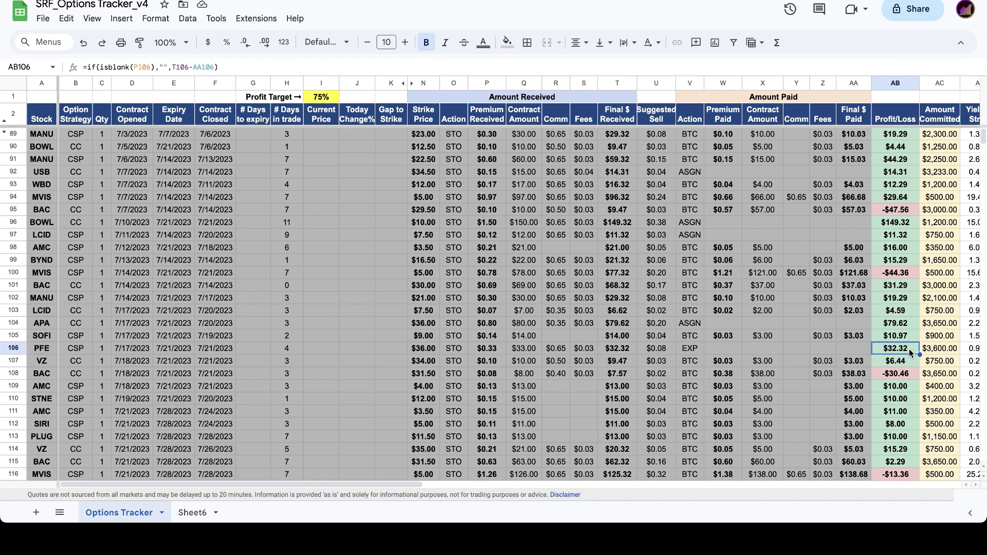
pyautogui.click(46, 362)
pyautogui.click(45, 374)
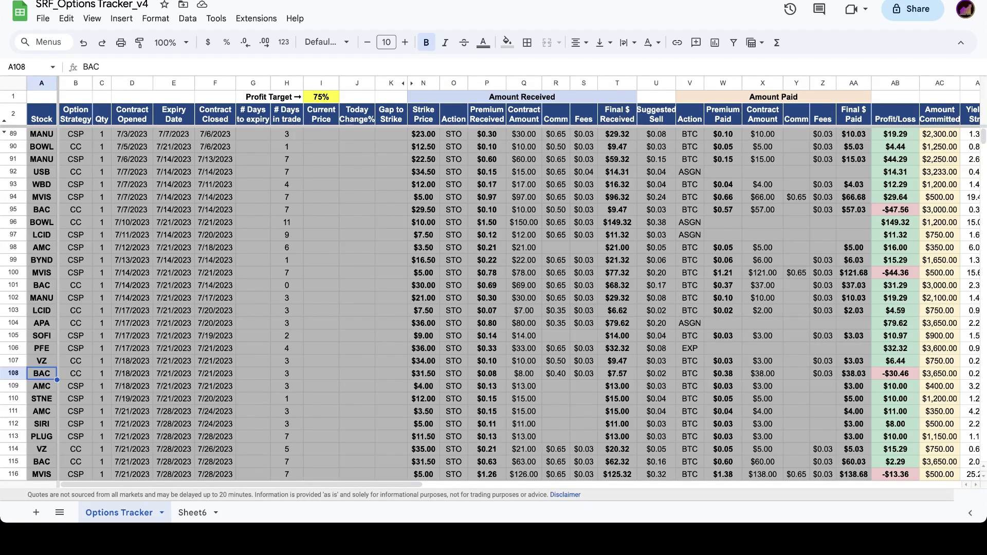
pyautogui.click(45, 386)
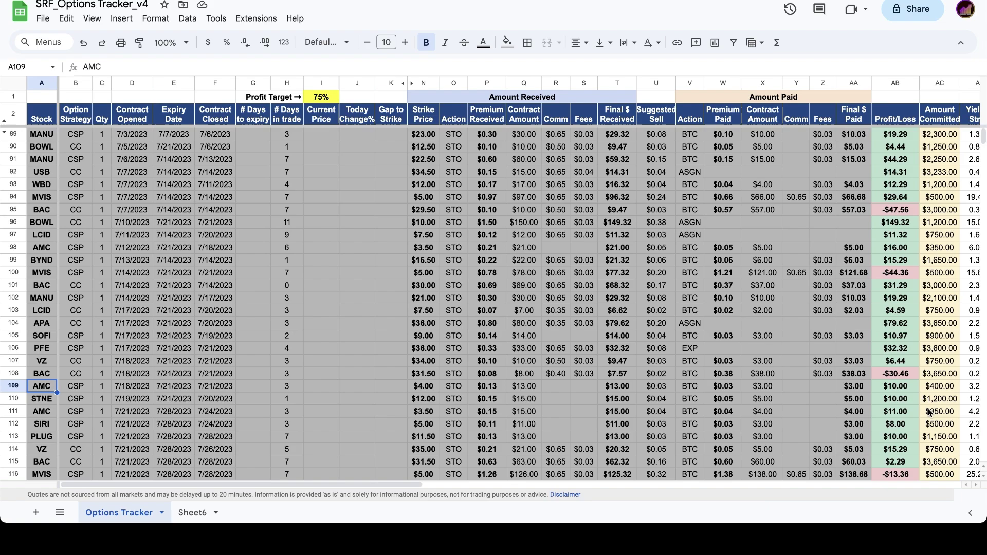
pyautogui.click(902, 387)
pyautogui.click(39, 402)
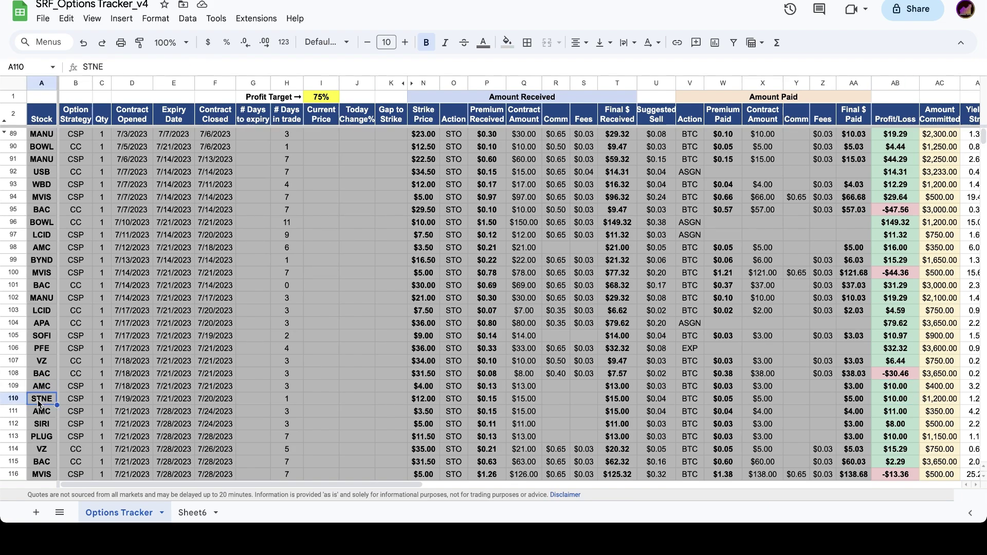
pyautogui.press('Down')
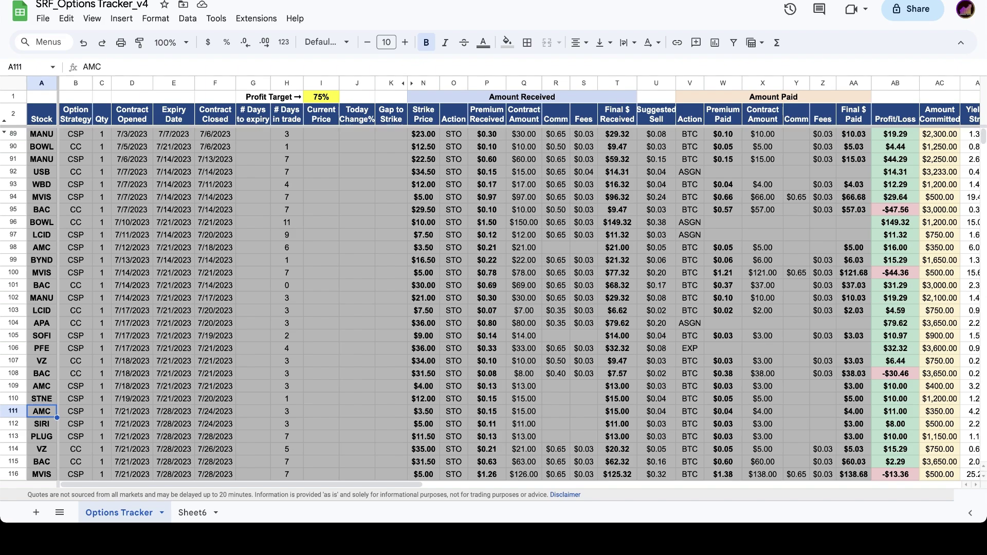
pyautogui.press('Down')
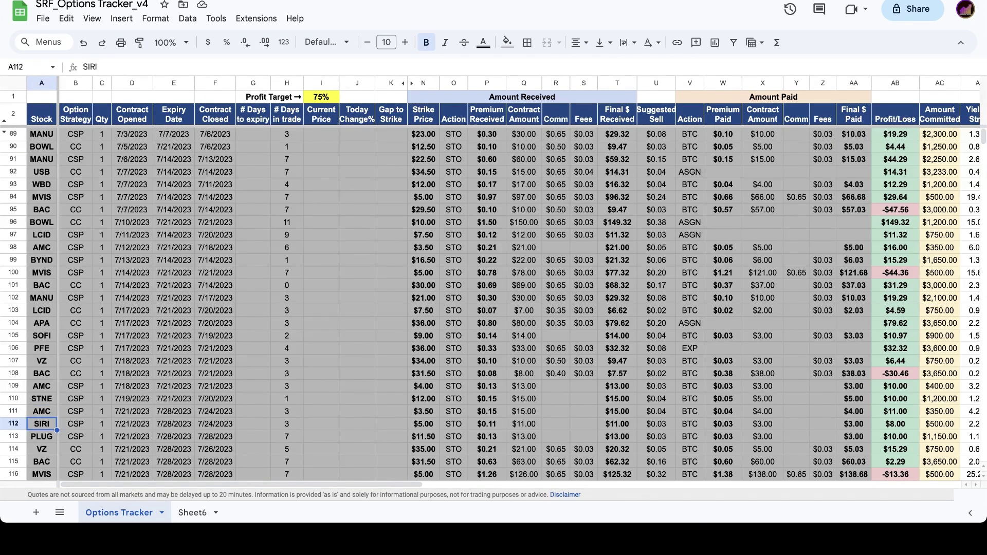
pyautogui.press('Down')
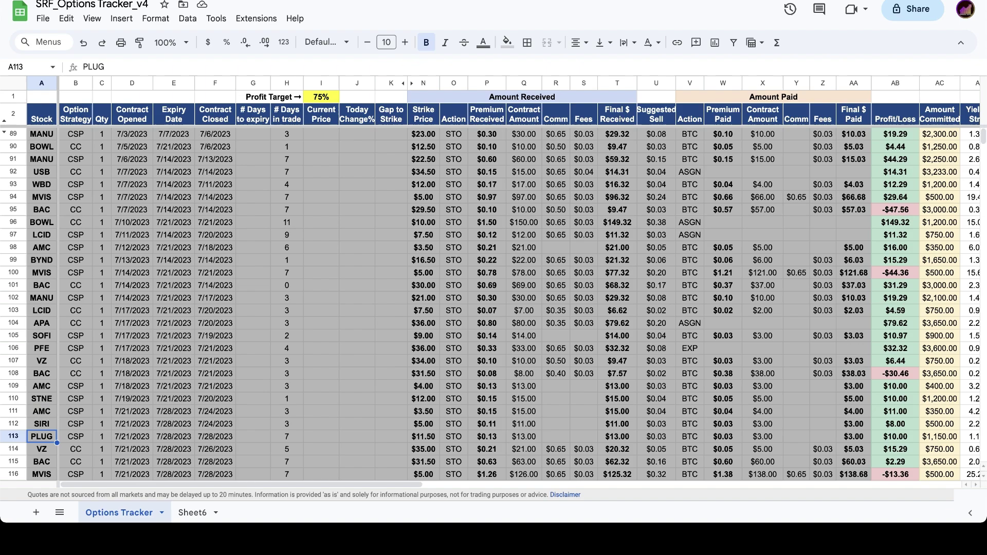
pyautogui.press('Up')
pyautogui.press('Up')
pyautogui.press('Up')
pyautogui.press('Up')
pyautogui.press('Down')
pyautogui.press('Down')
pyautogui.press('Down')
pyautogui.press('Down')
pyautogui.press('Down')
pyautogui.press('Down')
pyautogui.press('Down')
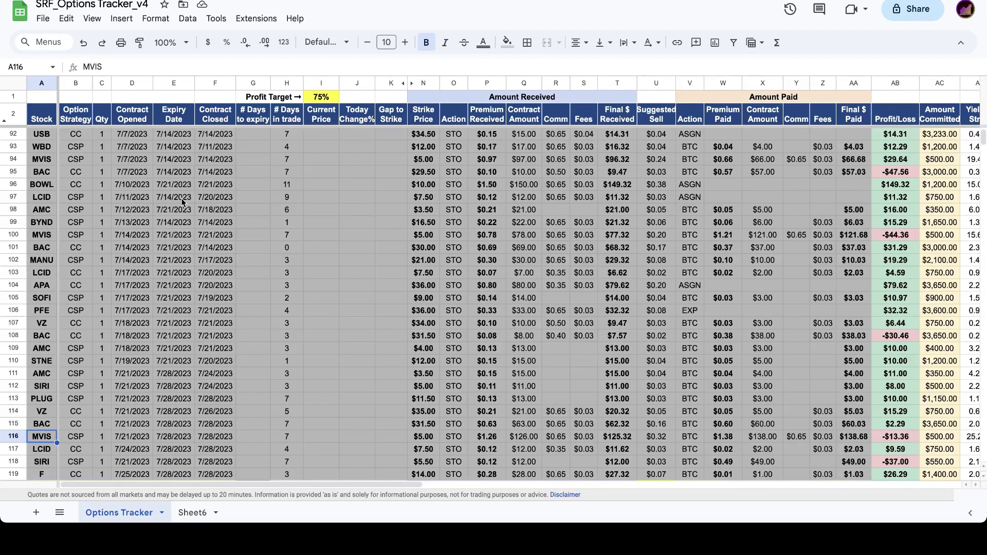
pyautogui.press('Up')
pyautogui.press('Down')
pyautogui.click(900, 438)
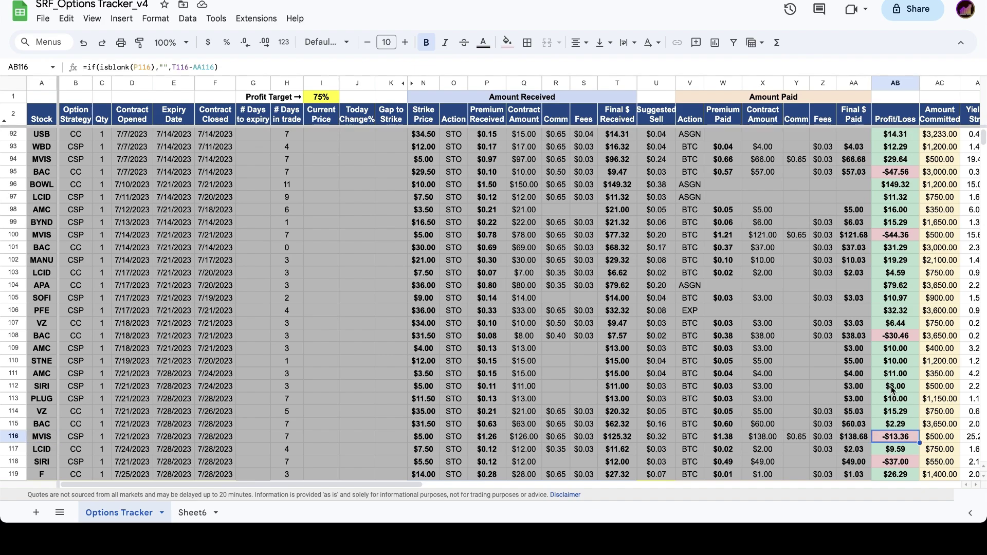
pyautogui.scroll(-3, 893, 391)
pyautogui.click(42, 412)
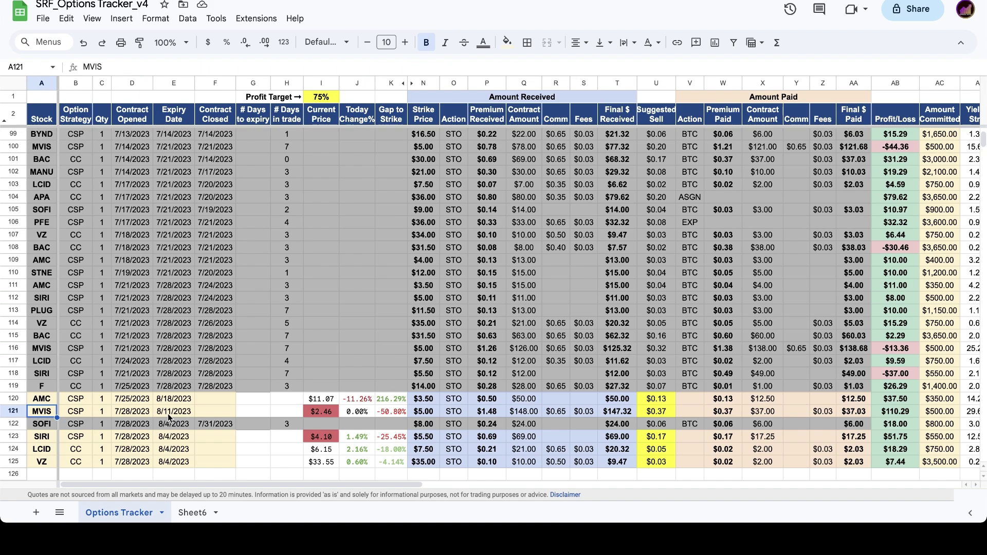
pyautogui.click(45, 402)
pyautogui.click(47, 413)
pyautogui.click(45, 438)
pyautogui.click(43, 452)
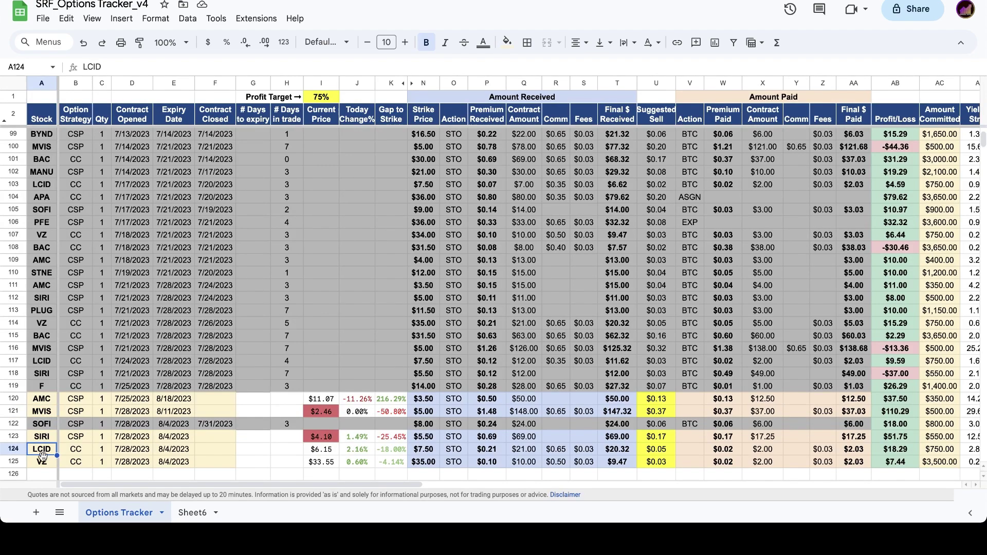
pyautogui.click(42, 462)
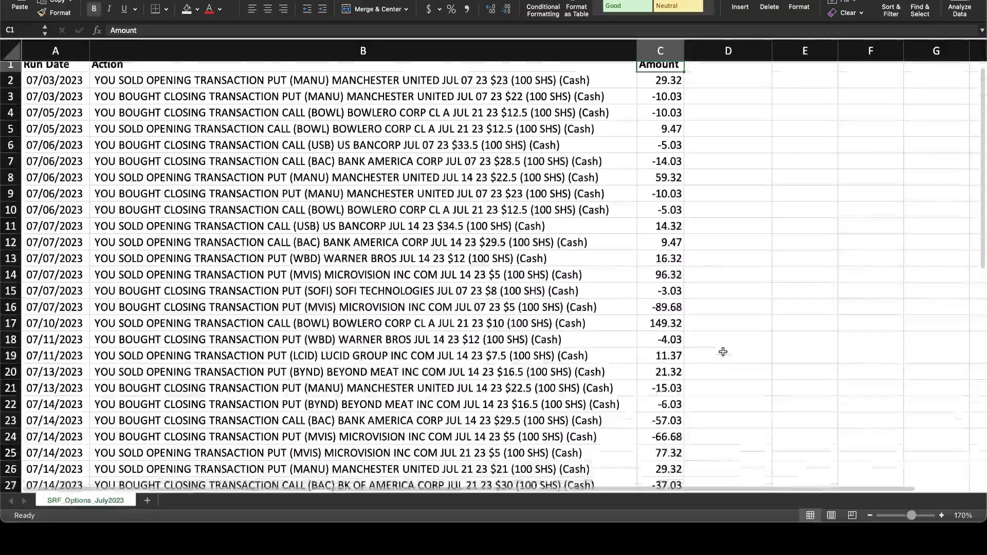
pyautogui.scroll(-3, 723, 352)
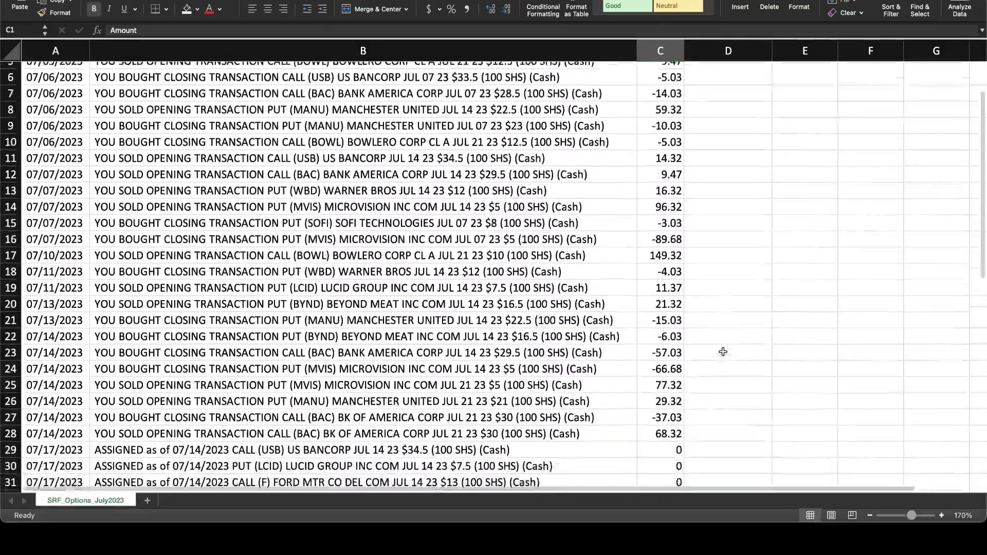
pyautogui.scroll(-10, 723, 352)
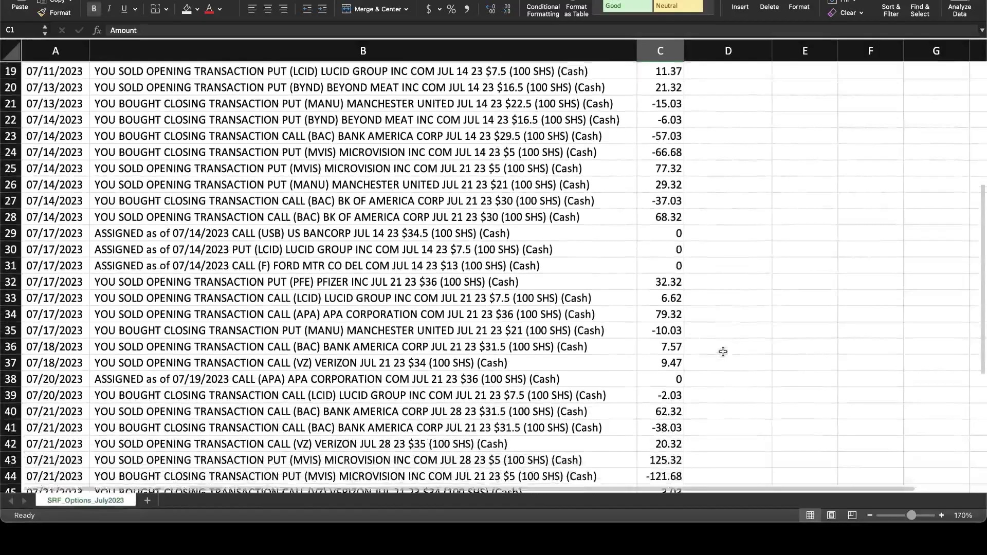
pyautogui.scroll(-3, 723, 351)
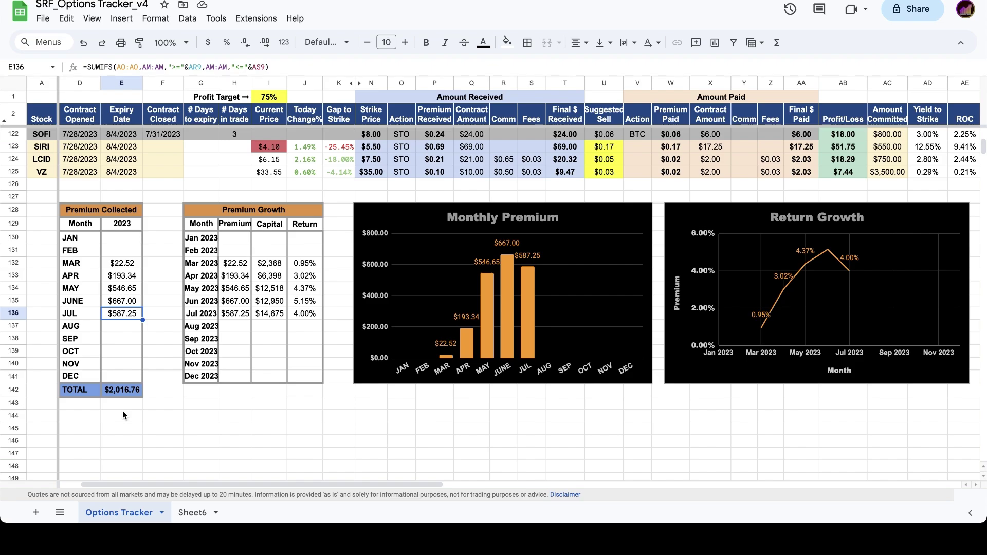
pyautogui.click(278, 314)
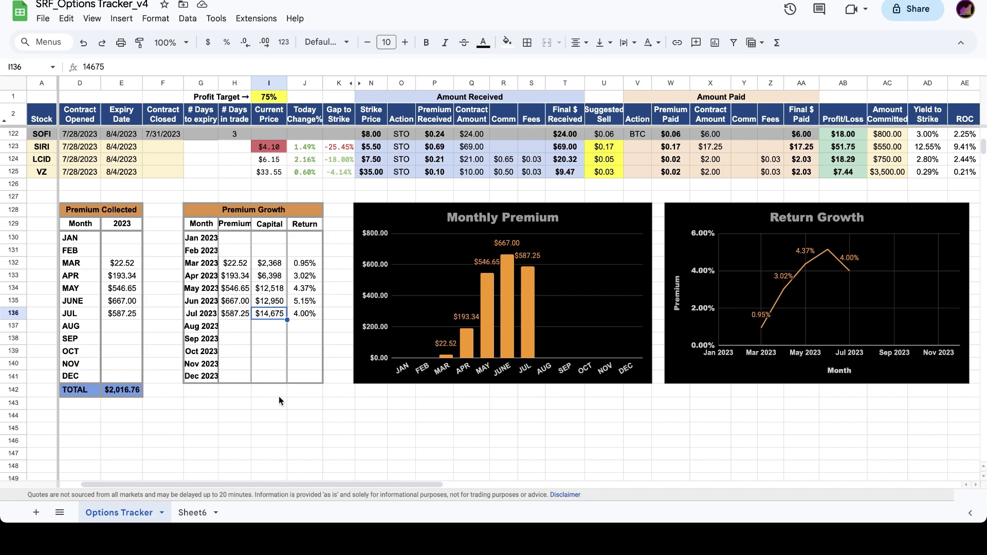
pyautogui.click(303, 316)
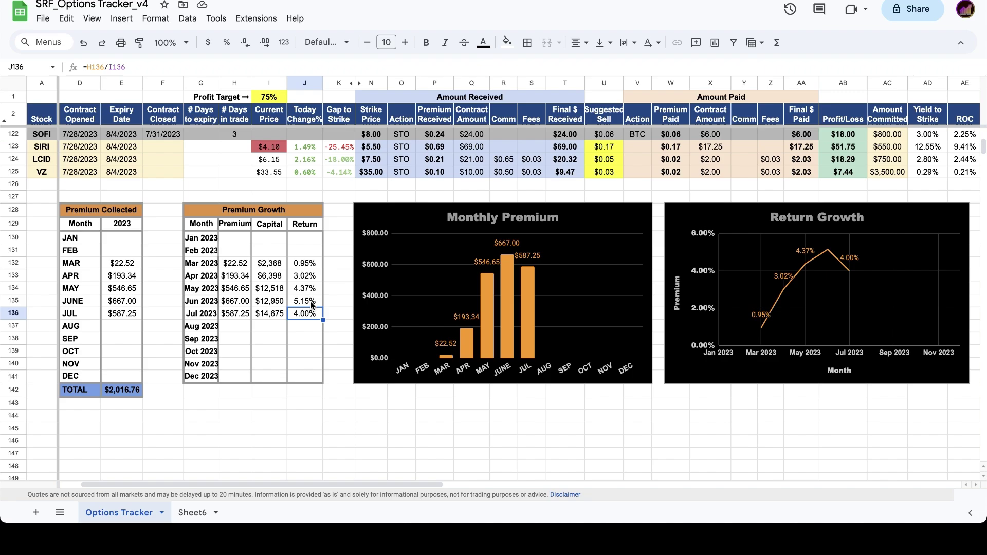
pyautogui.click(476, 332)
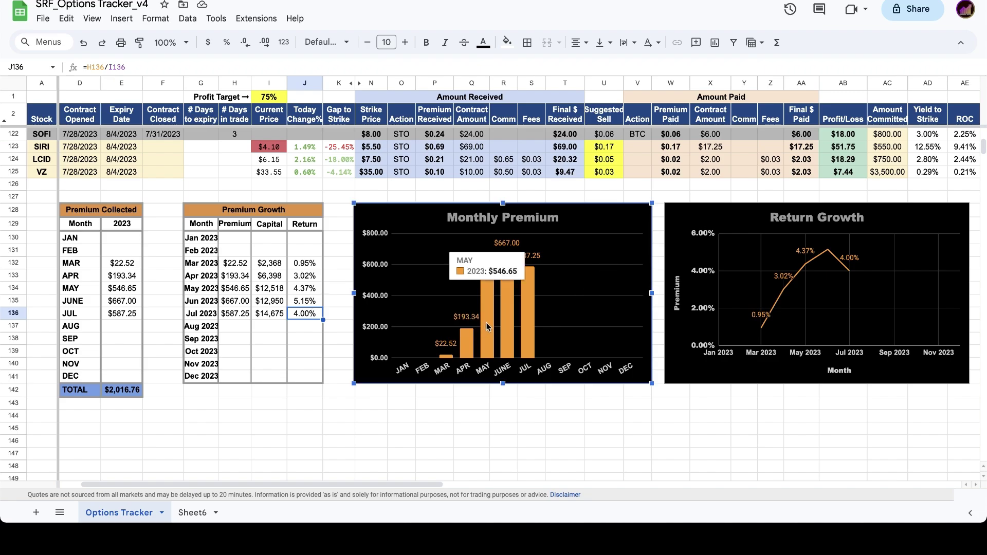
pyautogui.moveTo(503, 279)
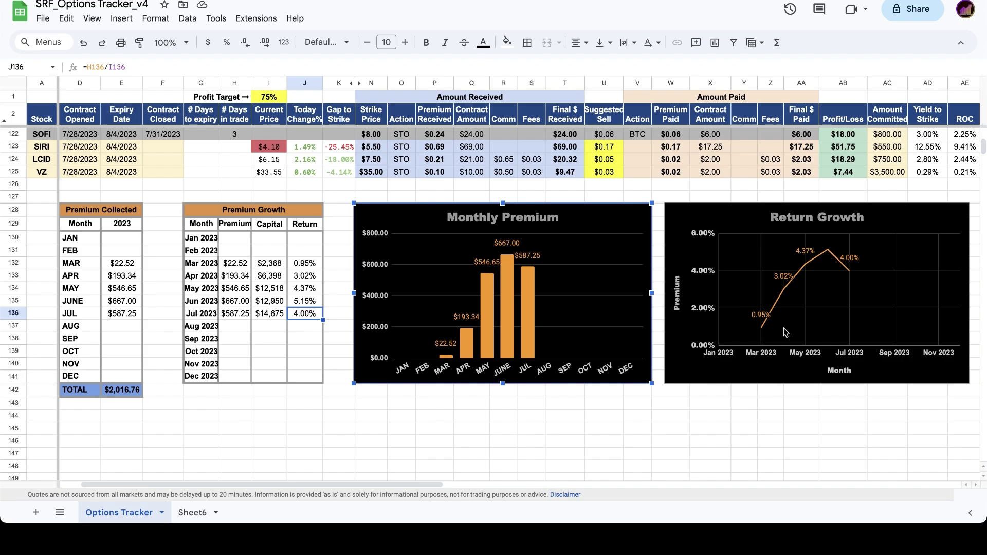
pyautogui.click(832, 303)
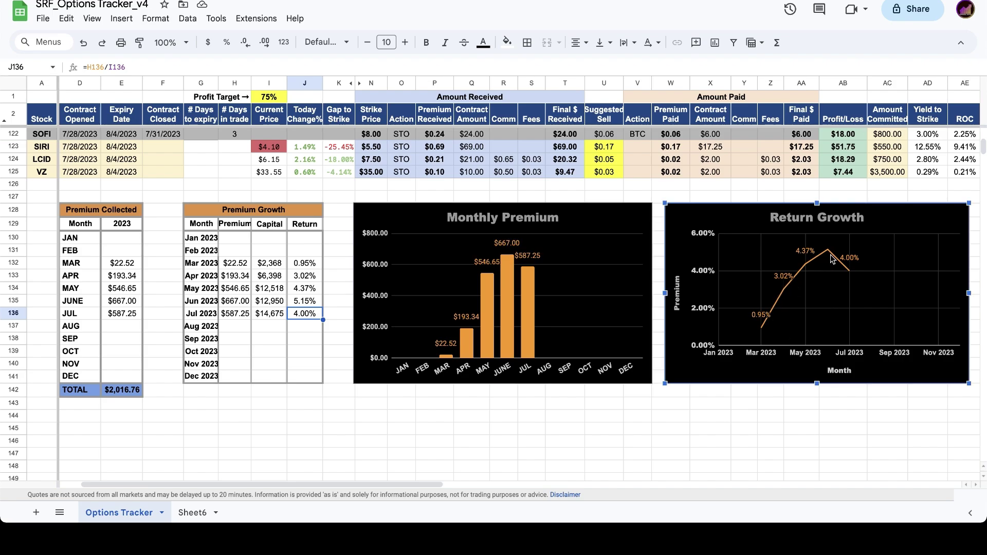
pyautogui.moveTo(764, 335)
pyautogui.moveTo(849, 272)
pyautogui.scroll(1, 690, 451)
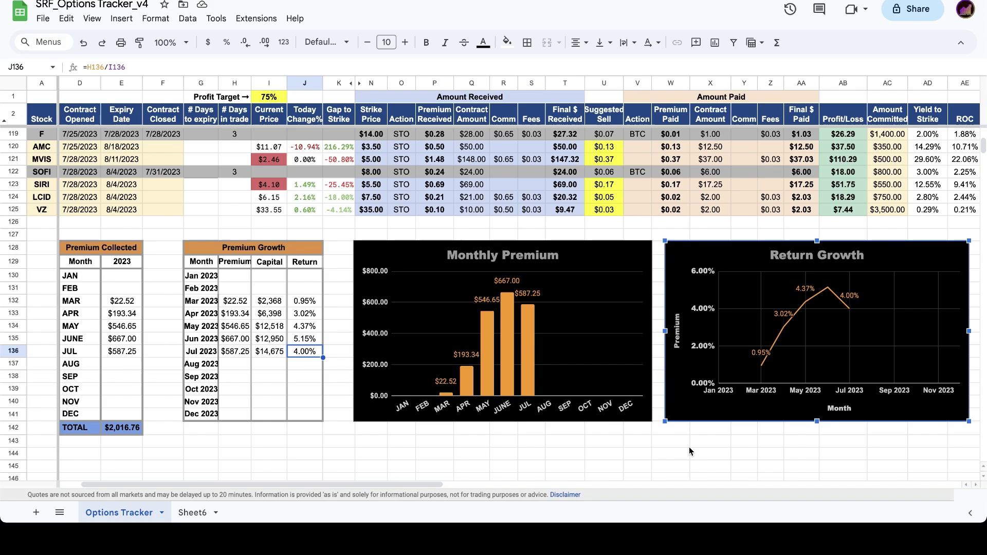